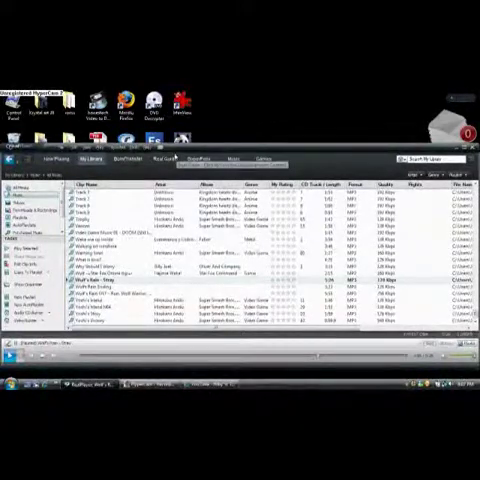
Step: Open RealPlayer's Download & Recording preferences from Tools > Preferences
{"action": "left_click", "coordinate": [140, 150]}
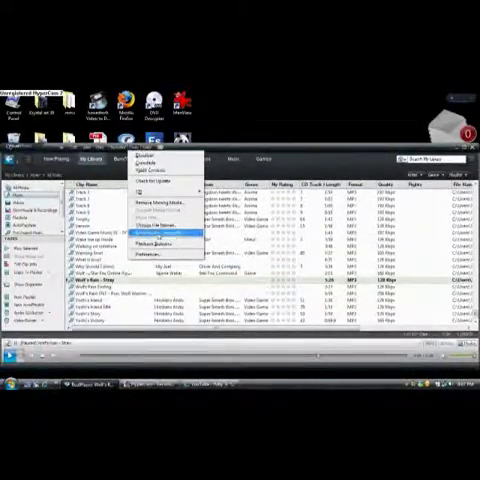
{"action": "left_click", "coordinate": [155, 245]}
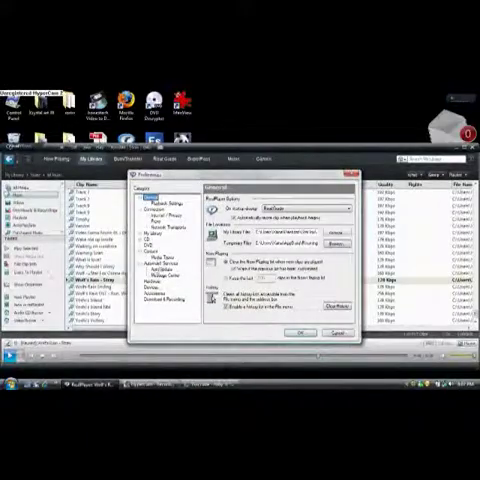
{"action": "left_click", "coordinate": [160, 300]}
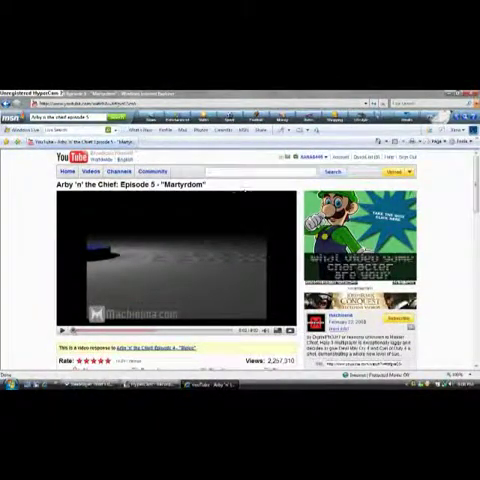
Step: Check the YouTube video's right-click menu, then bring RealPlayer's preferences back
{"action": "right_click", "coordinate": [212, 270]}
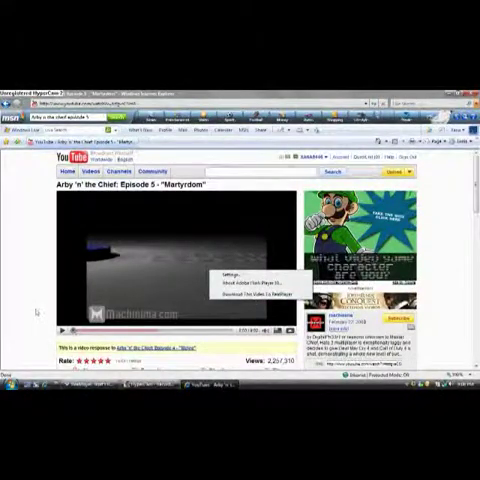
{"action": "left_click", "coordinate": [255, 294]}
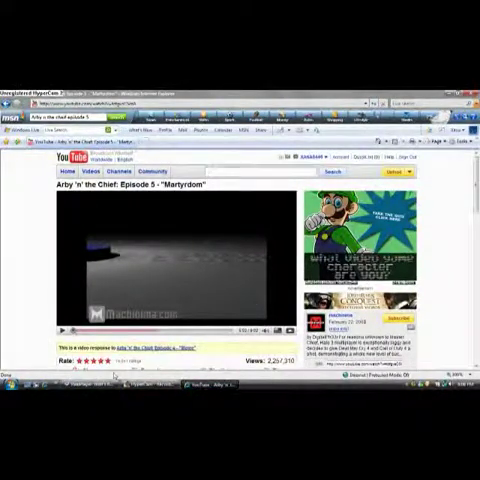
{"action": "left_click", "coordinate": [90, 383]}
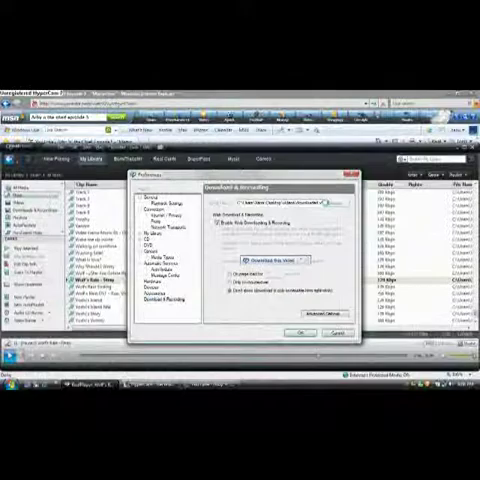
Step: Set RealPlayer's save folder to downloaded videos and close Preferences with OK
{"action": "left_click", "coordinate": [335, 204]}
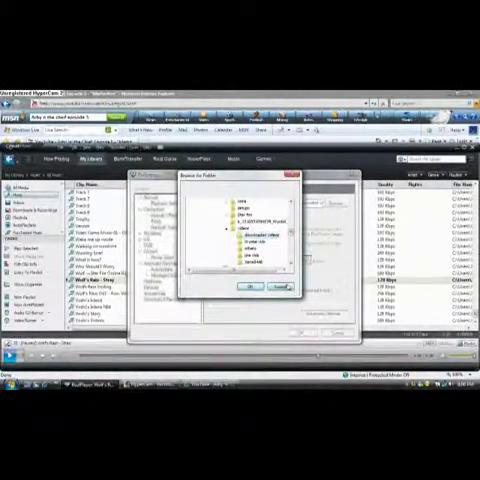
{"action": "left_click", "coordinate": [250, 287]}
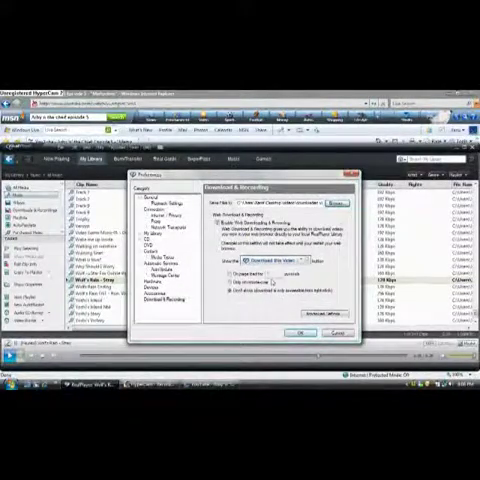
{"action": "left_click", "coordinate": [305, 333]}
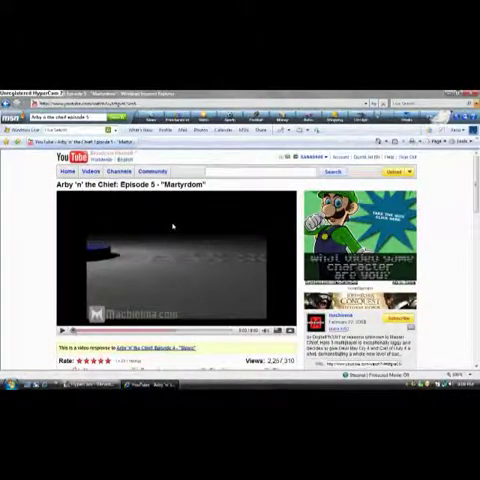
Step: Download the 'Martyrdom' YouTube episode to RealPlayer and close the finished download window
{"action": "right_click", "coordinate": [172, 228]}
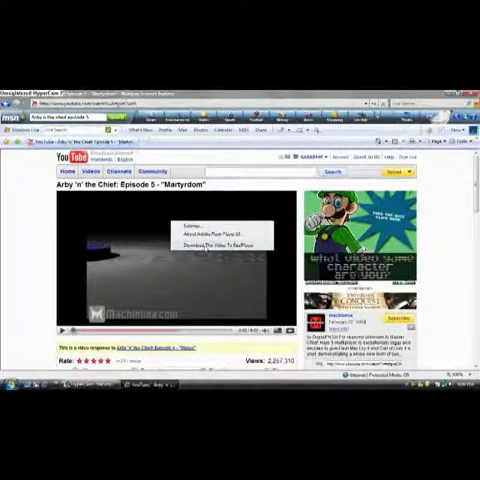
{"action": "left_click", "coordinate": [205, 245]}
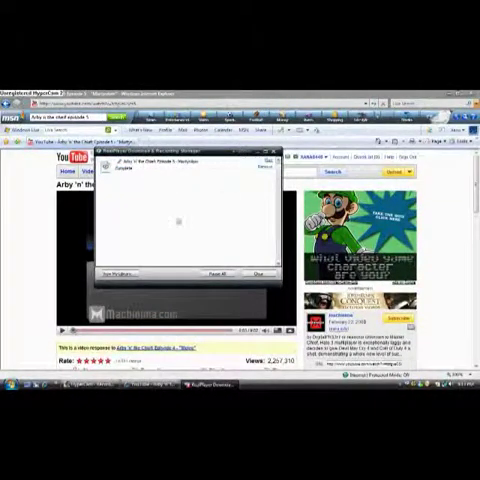
{"action": "left_click", "coordinate": [276, 153]}
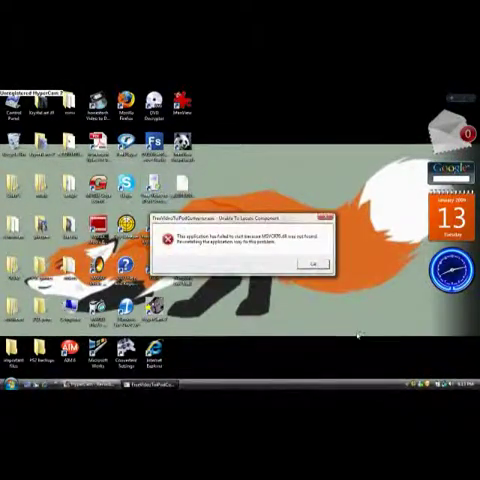
Step: Dismiss the MSVCR90.dll missing-component error
{"action": "key", "text": "Return"}
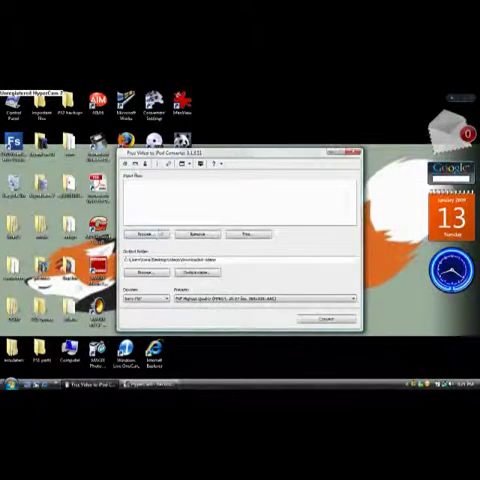
Step: Add the Arby 'n' the Chief episode as input and choose downloaded videos for output
{"action": "left_click", "coordinate": [150, 235]}
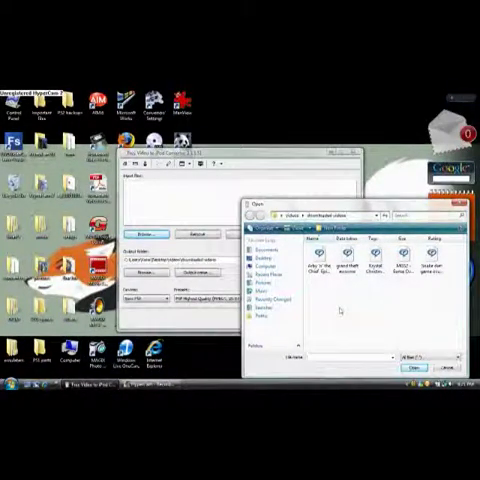
{"action": "left_click", "coordinate": [319, 260]}
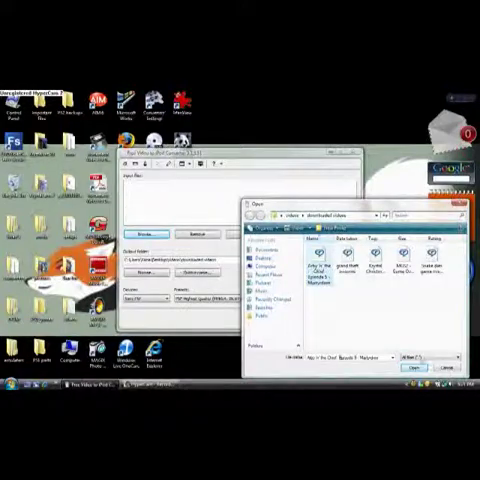
{"action": "left_click", "coordinate": [418, 368]}
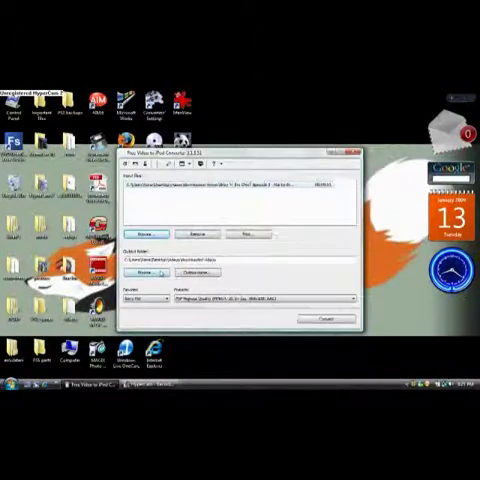
{"action": "left_click", "coordinate": [145, 273]}
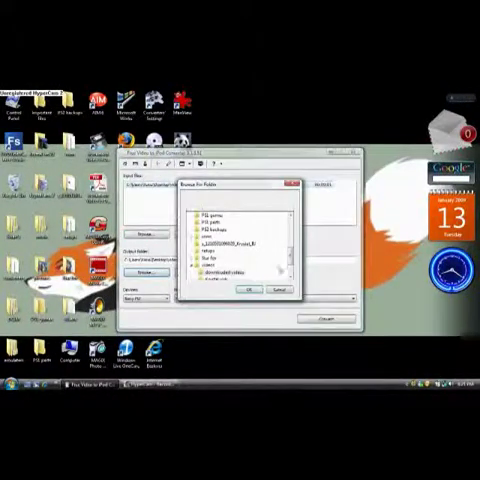
{"action": "scroll", "coordinate": [245, 255], "scroll_direction": "down", "scroll_amount": 3}
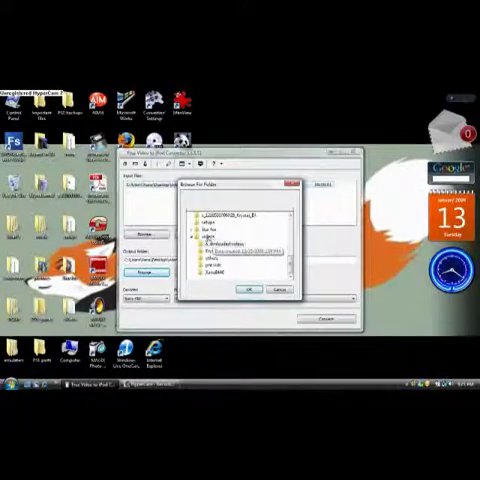
{"action": "left_click", "coordinate": [250, 290]}
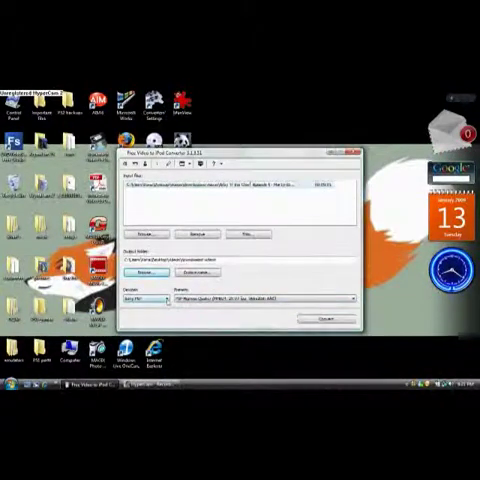
Step: Open the Devices dropdown and keep Sony PSP as the target device
{"action": "left_click", "coordinate": [167, 299]}
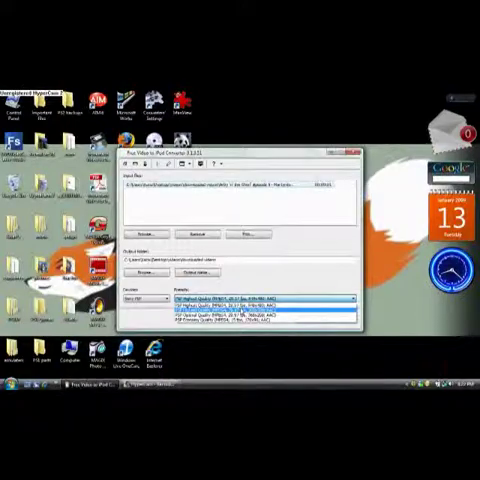
Step: Convert the episode with the PSP Highest Quality preset and close the completion notice
{"action": "left_click", "coordinate": [265, 305]}
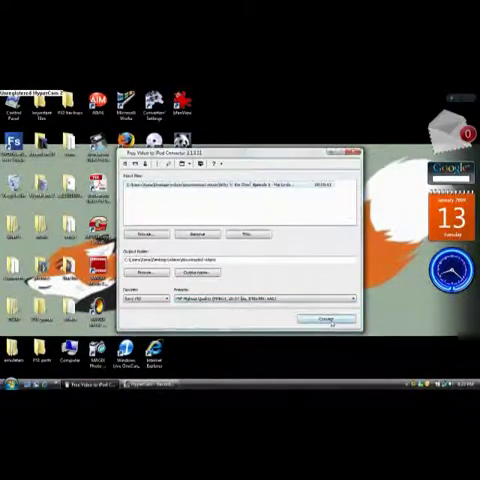
{"action": "left_click", "coordinate": [325, 320]}
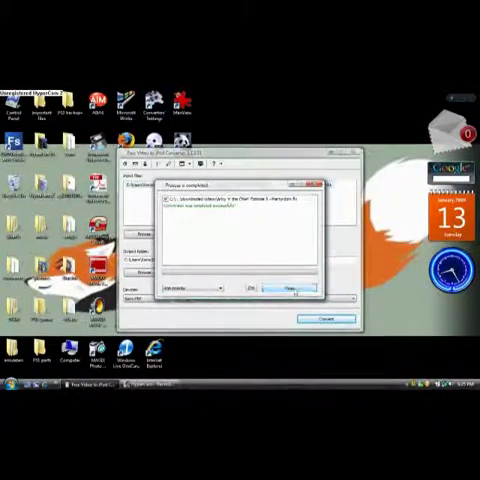
{"action": "left_click", "coordinate": [316, 185]}
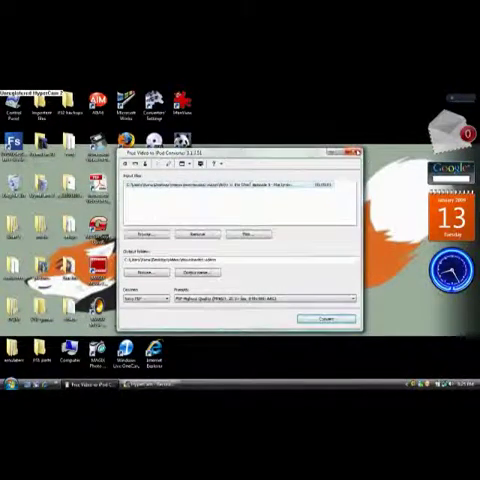